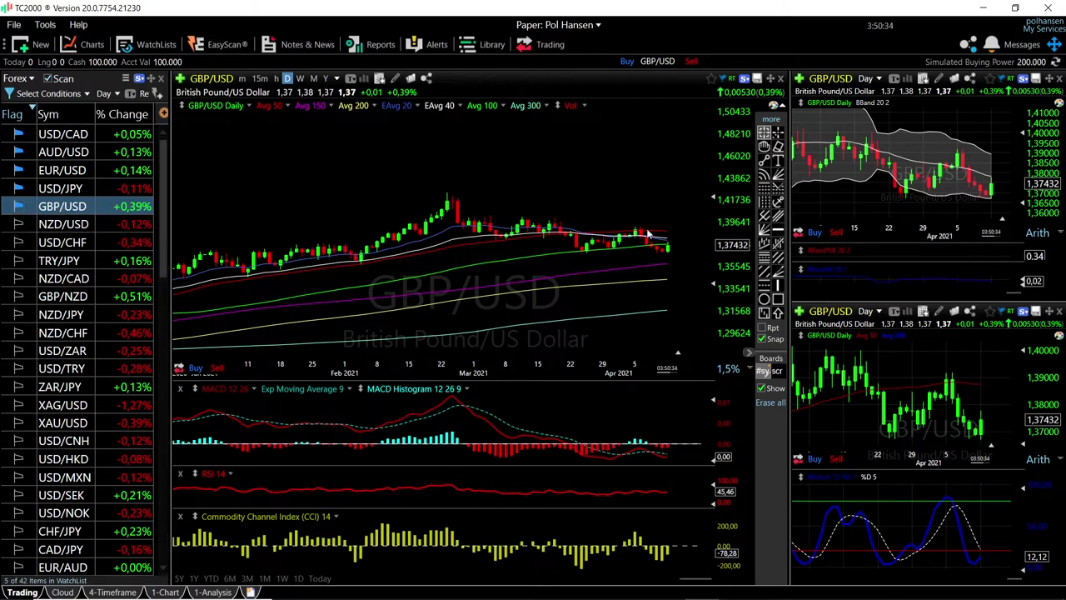
- Draw the upper falling trendline across the highs from the late-February peak
scroll(673, 240, up, 3)
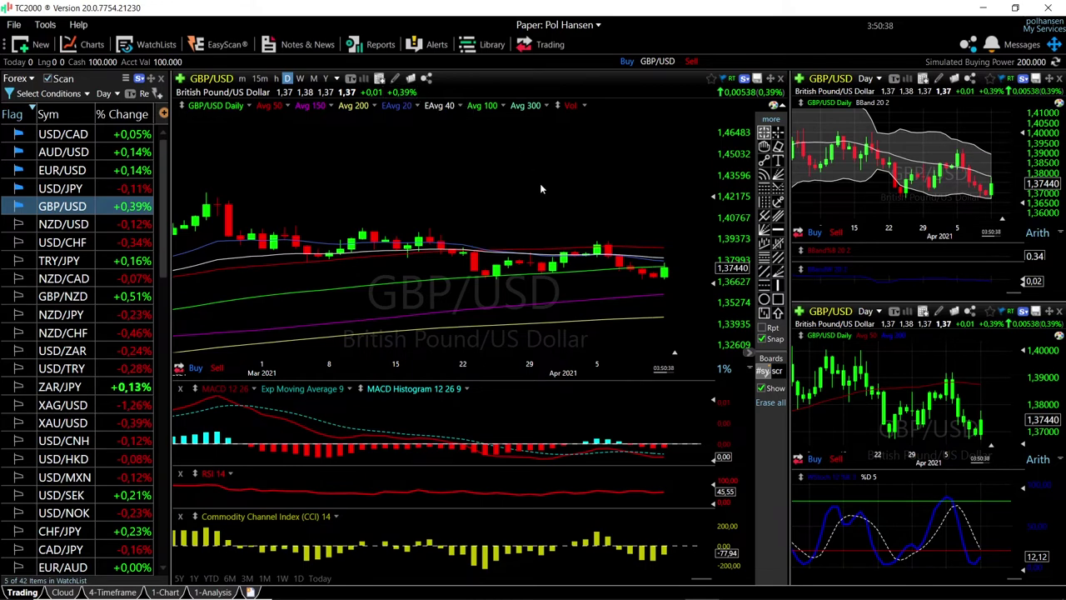
scroll(678, 270, up, 3)
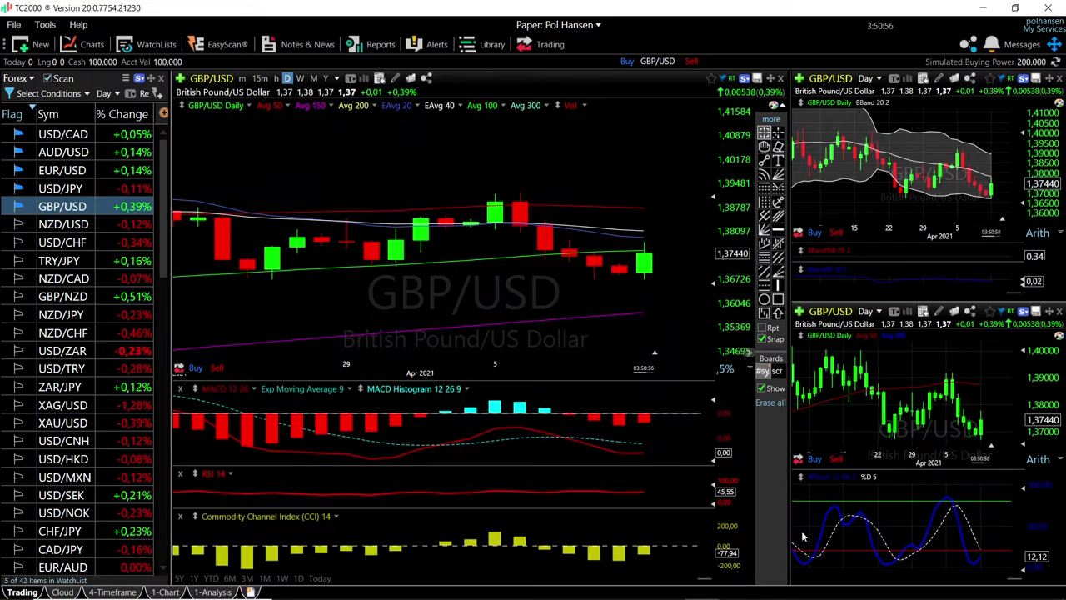
scroll(658, 445, down, 5)
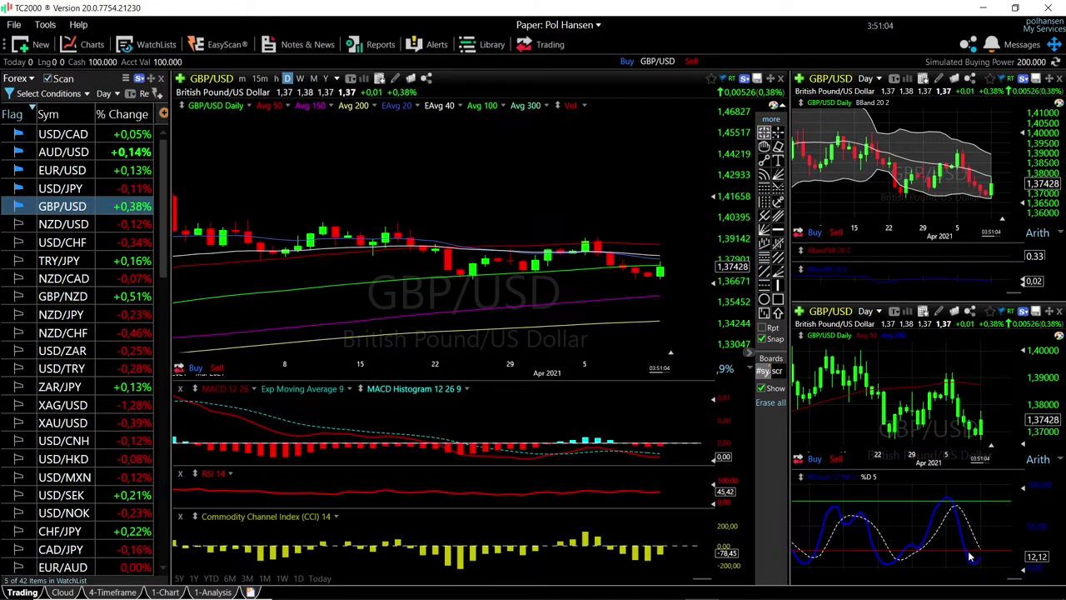
scroll(620, 267, down, 2)
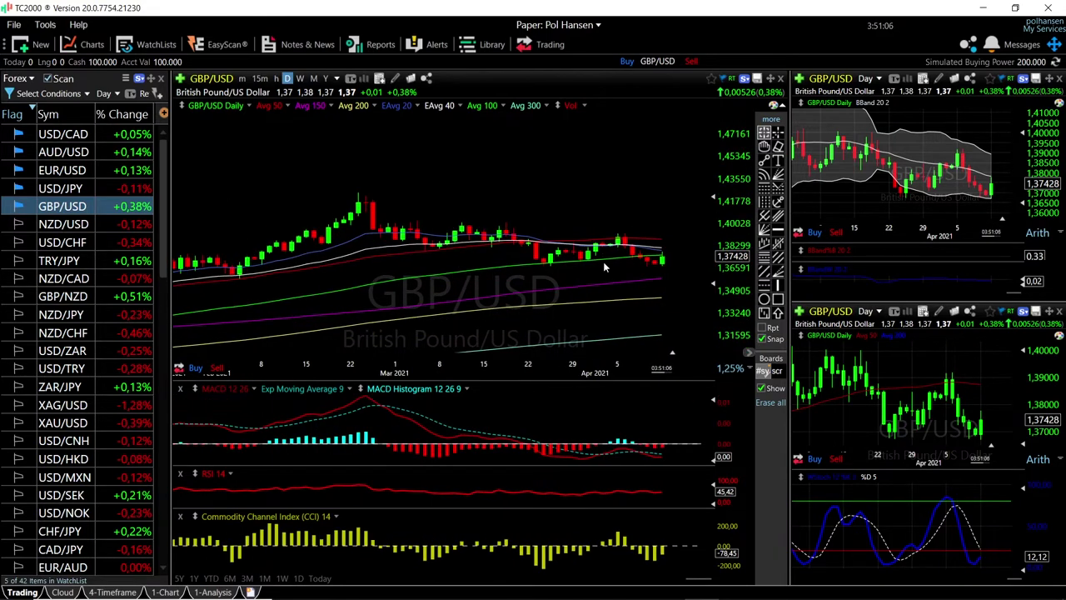
mouse_move(322, 195)
mouse_down()
mouse_move(708, 248)
mouse_move(670, 241)
mouse_up()
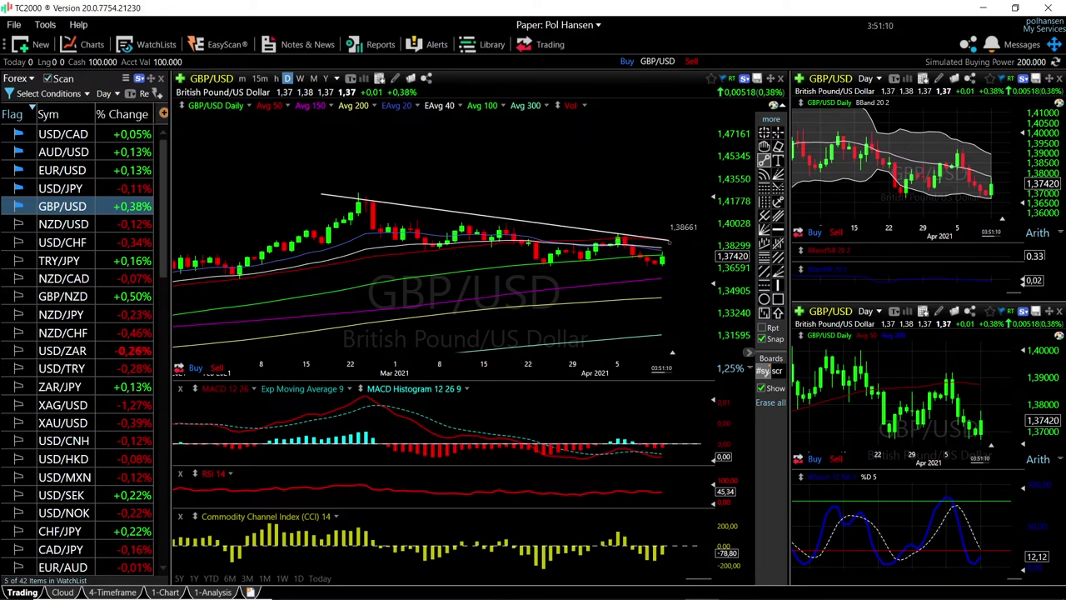
- Draw the lower trendline along the lows and adjust its right endpoint
mouse_move(284, 230)
mouse_down()
mouse_move(654, 261)
mouse_move(693, 293)
mouse_move(685, 287)
mouse_up()
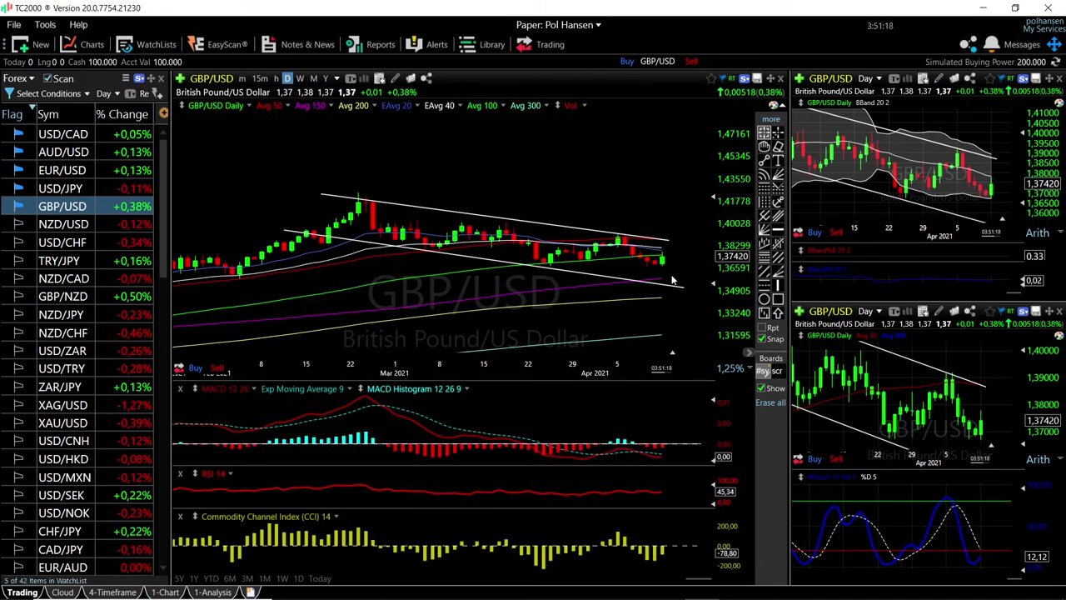
scroll(643, 267, down, 5)
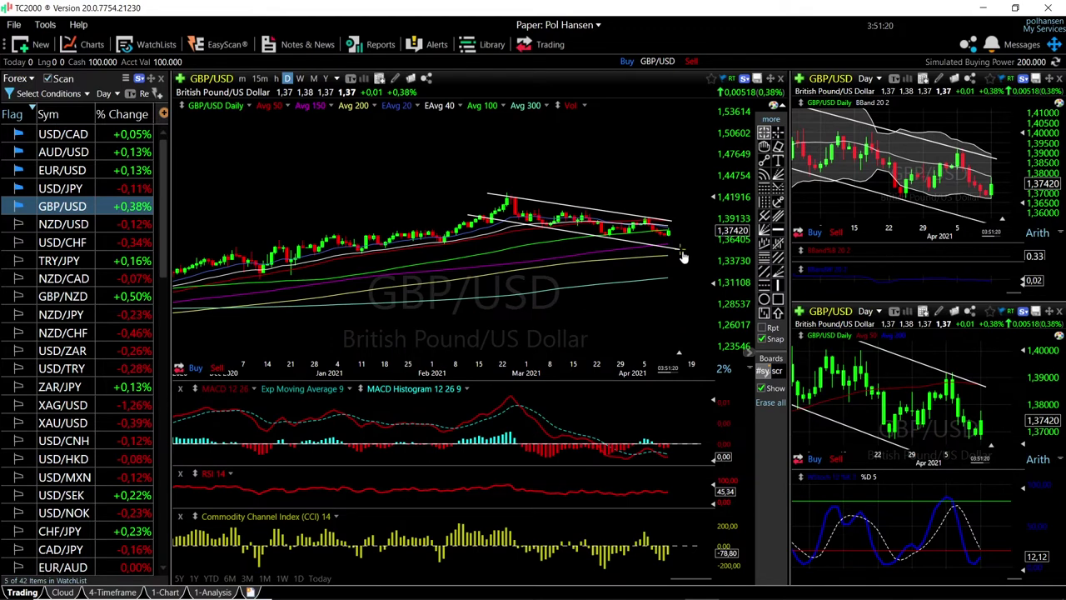
drag(679, 249, 684, 245)
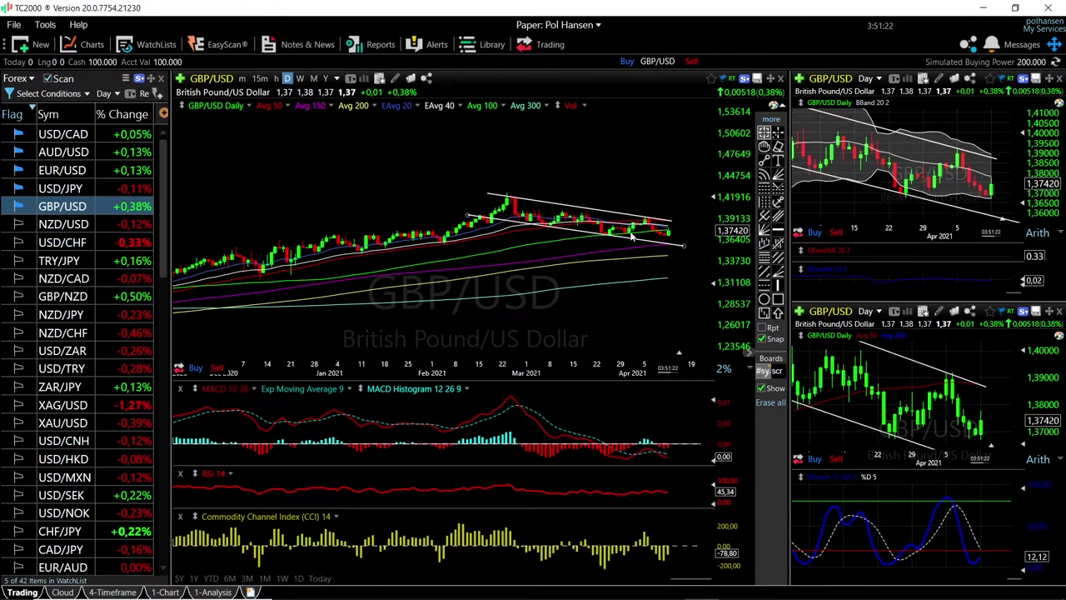
scroll(676, 234, up, 5)
scroll(676, 234, up, 2)
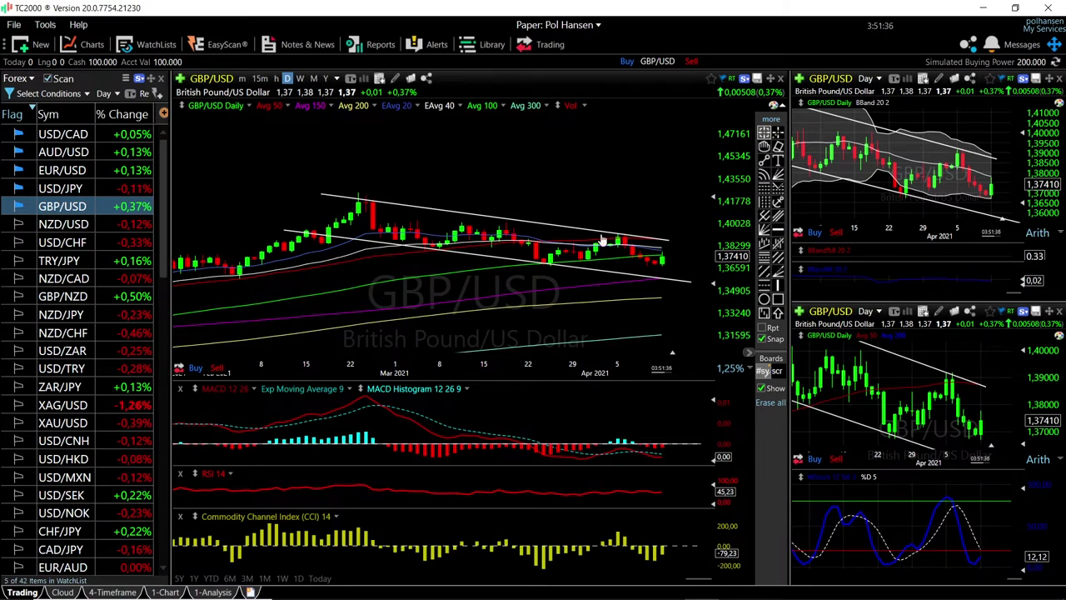
scroll(663, 289, down, 2)
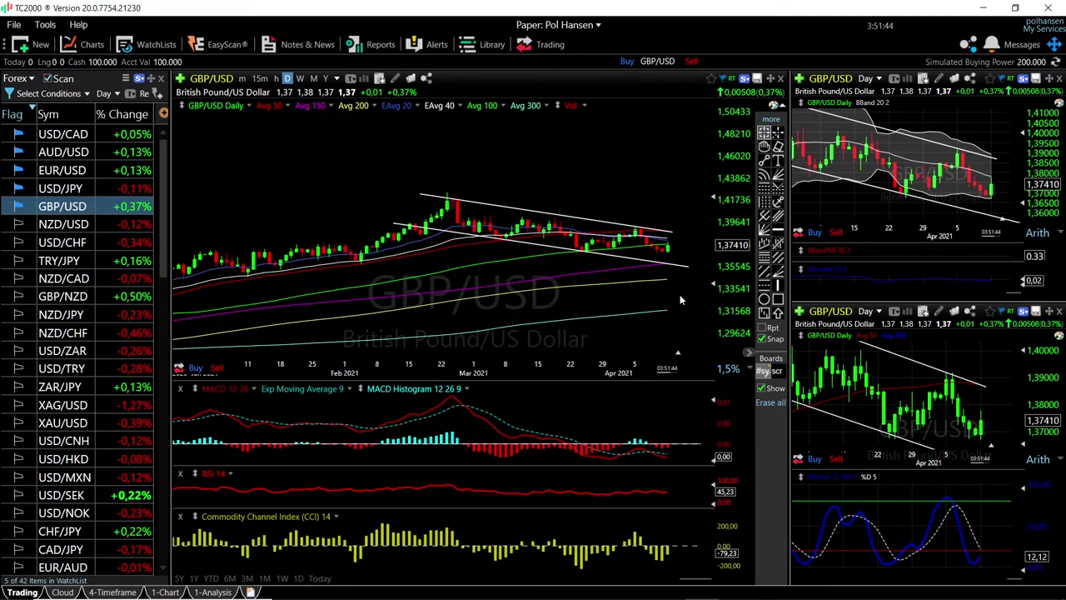
- Select and inspect the GBP/USD channel lines up close, then switch the charts to USD/JPY
click(656, 238)
scroll(666, 247, up, 5)
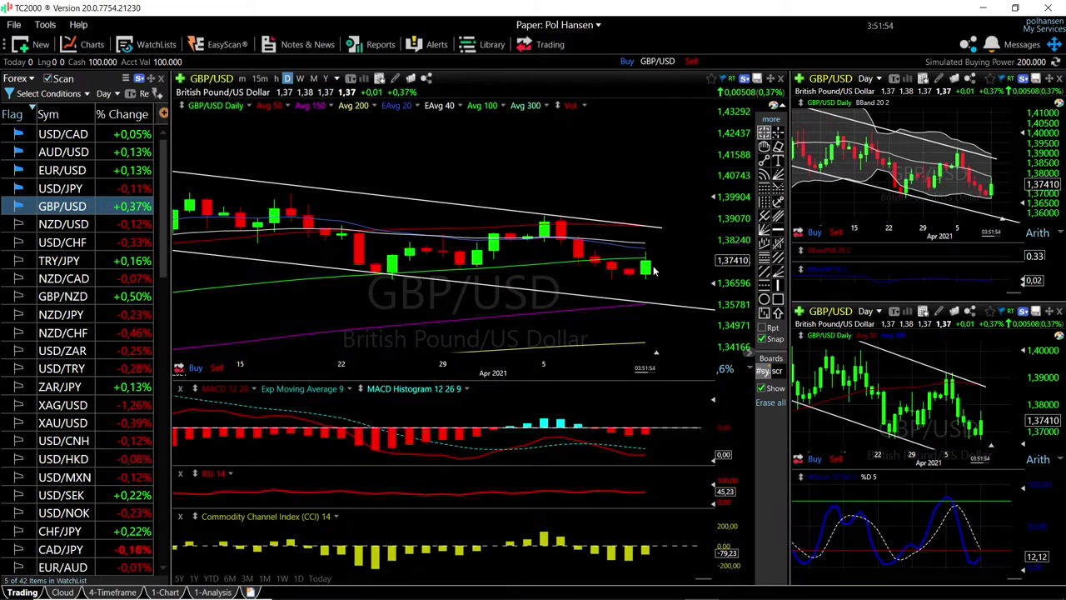
mouse_move(635, 311)
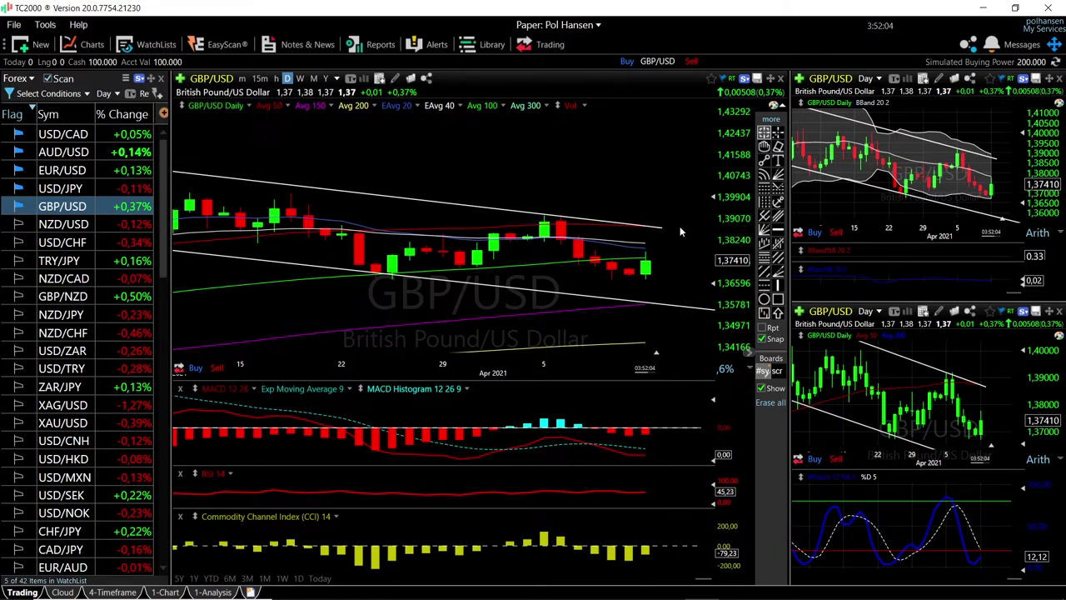
mouse_move(679, 227)
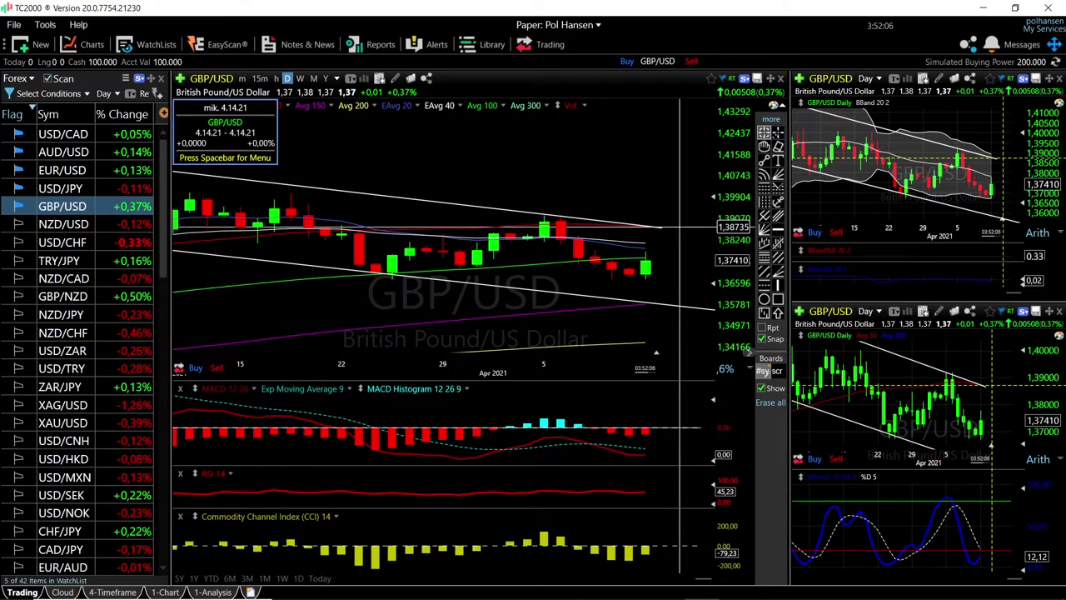
key(Up)
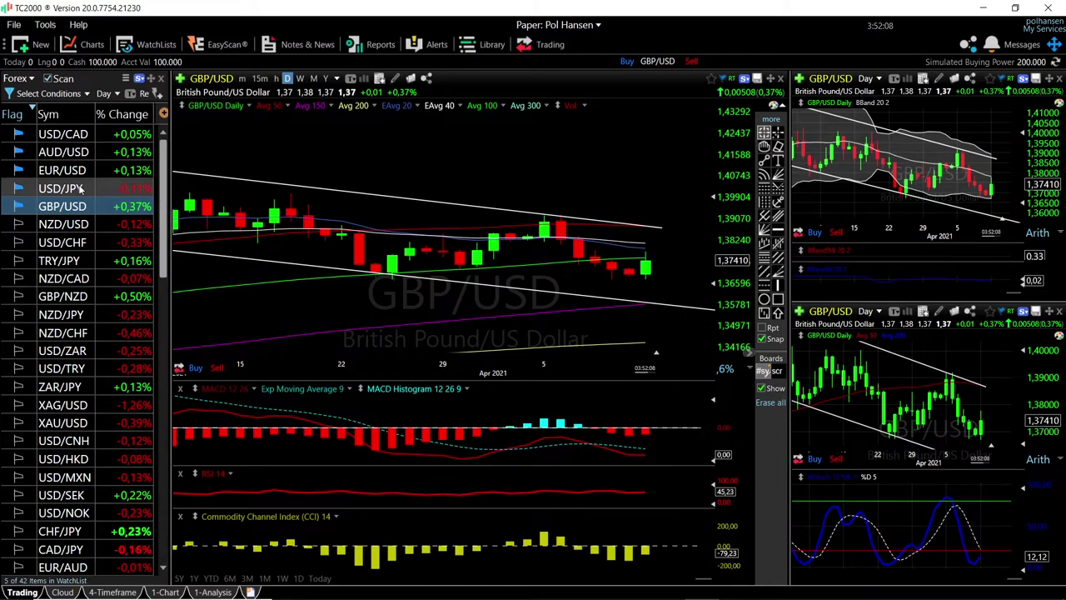
- Zoom the USD/JPY daily chart and read the latest candle's values in the data window
scroll(635, 264, up, 3)
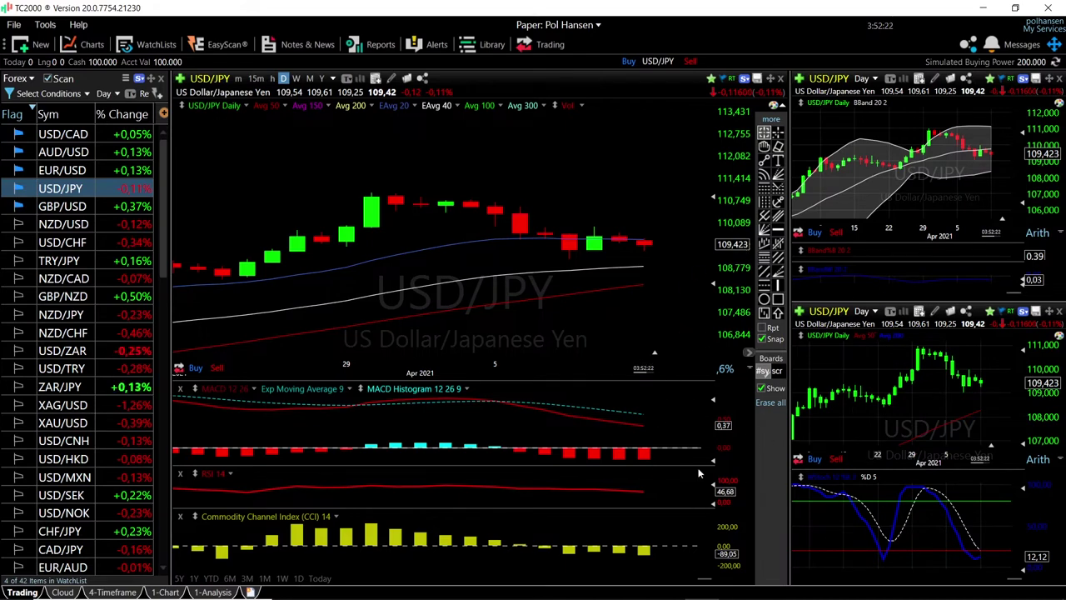
scroll(668, 303, down, 3)
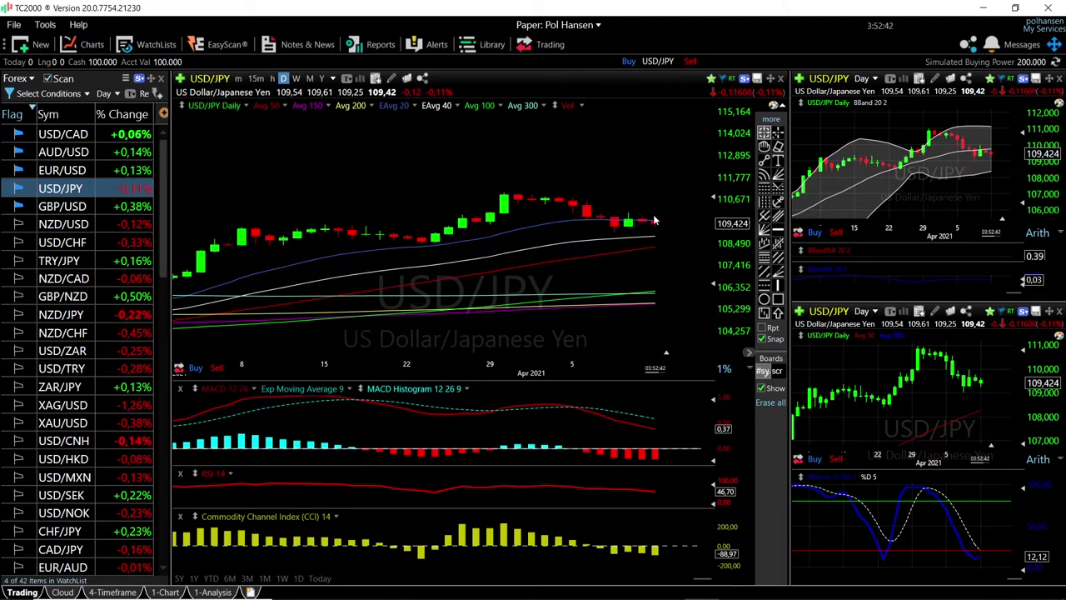
click(655, 191)
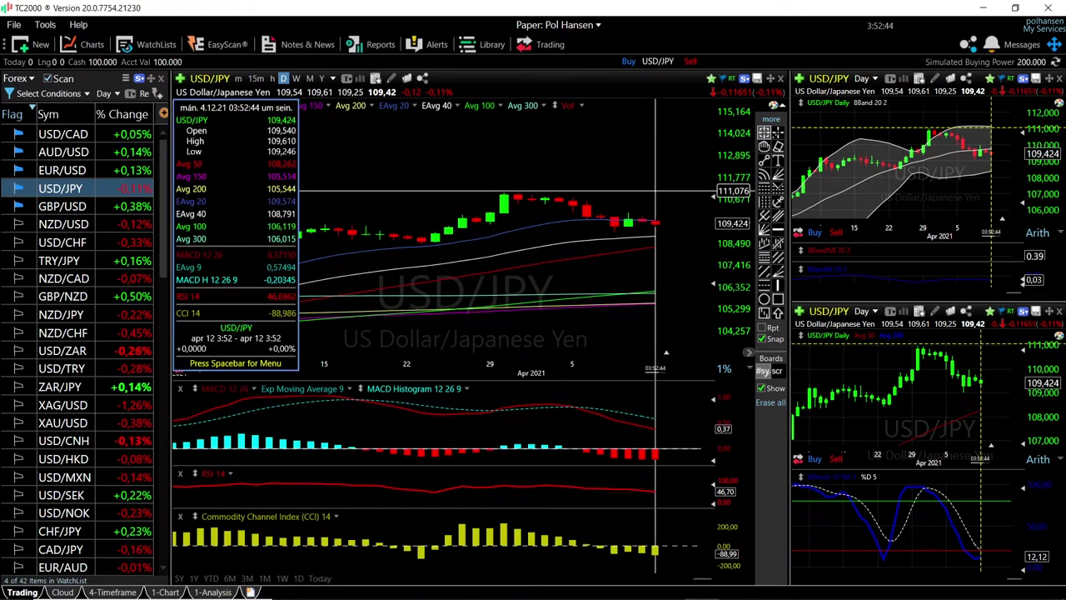
drag(656, 191, 657, 248)
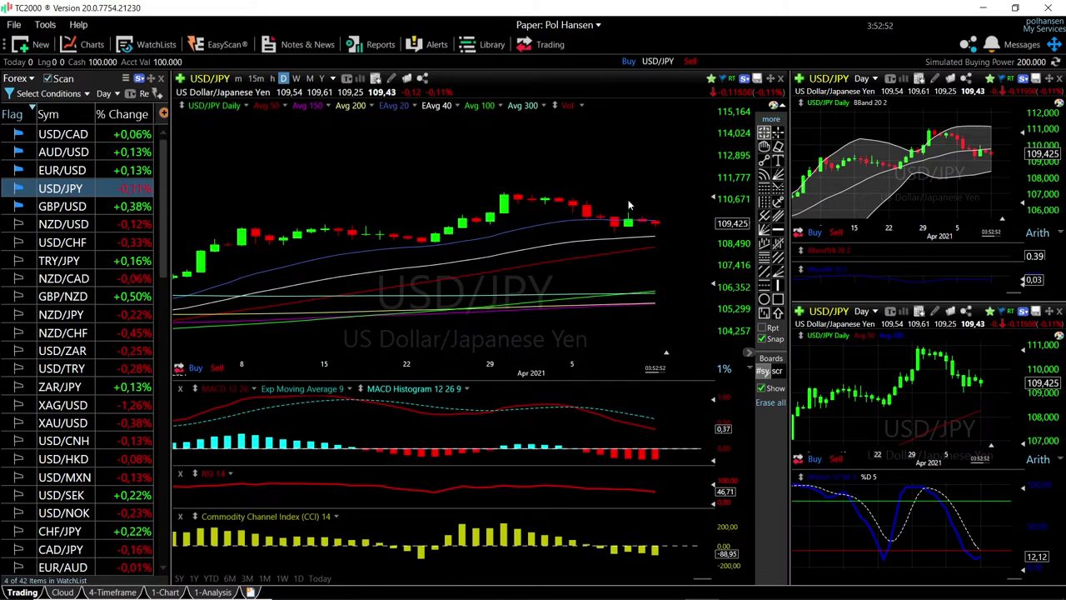
scroll(627, 211, down, 4)
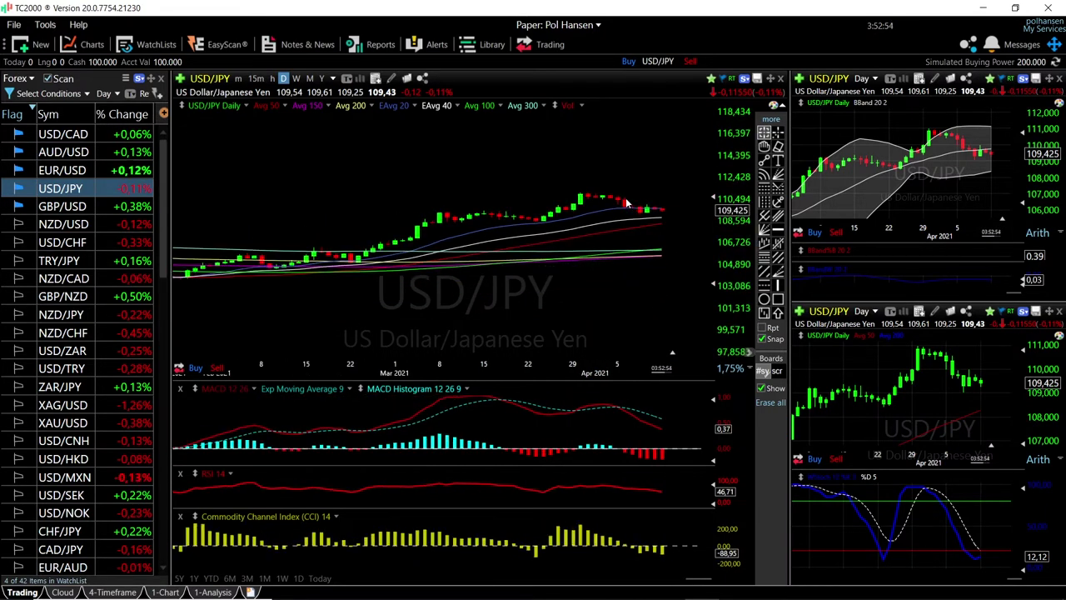
scroll(625, 198, up, 1)
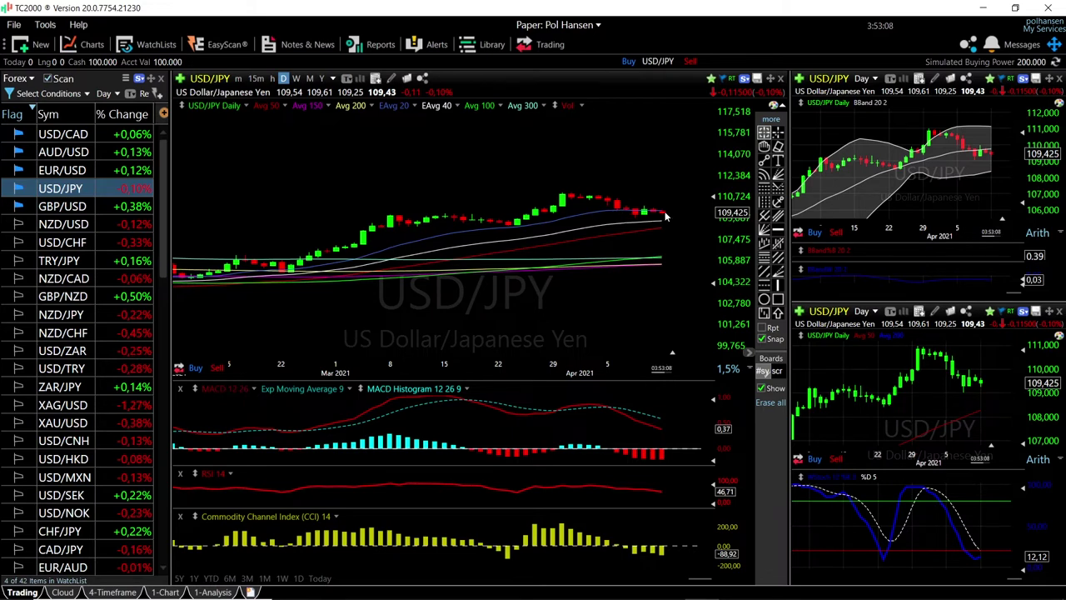
- Switch the charts to EUR/USD and check the March 31 bar's values
click(67, 171)
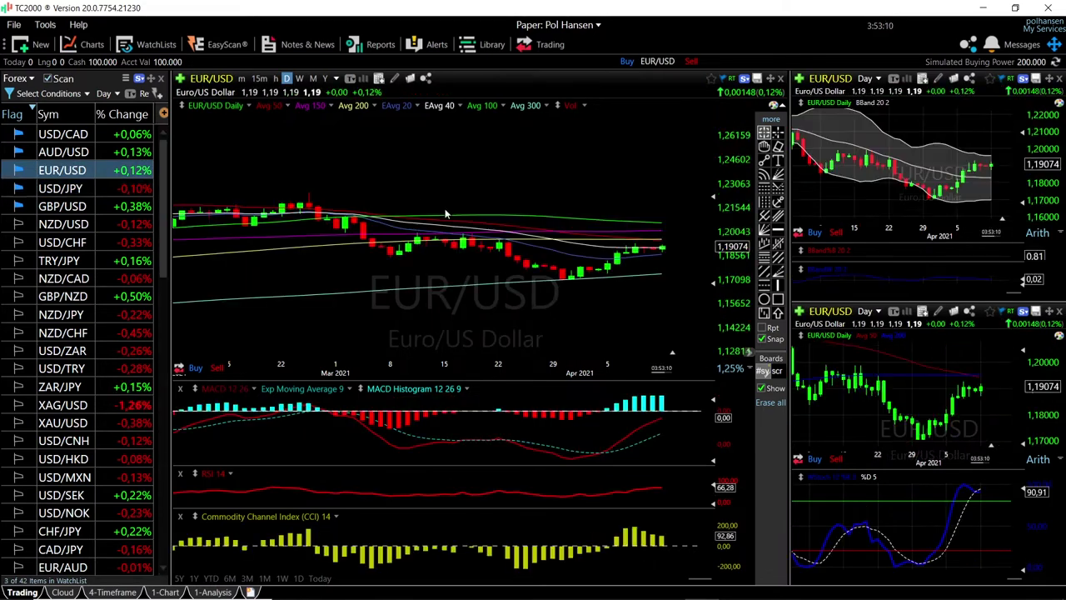
scroll(674, 266, up, 2)
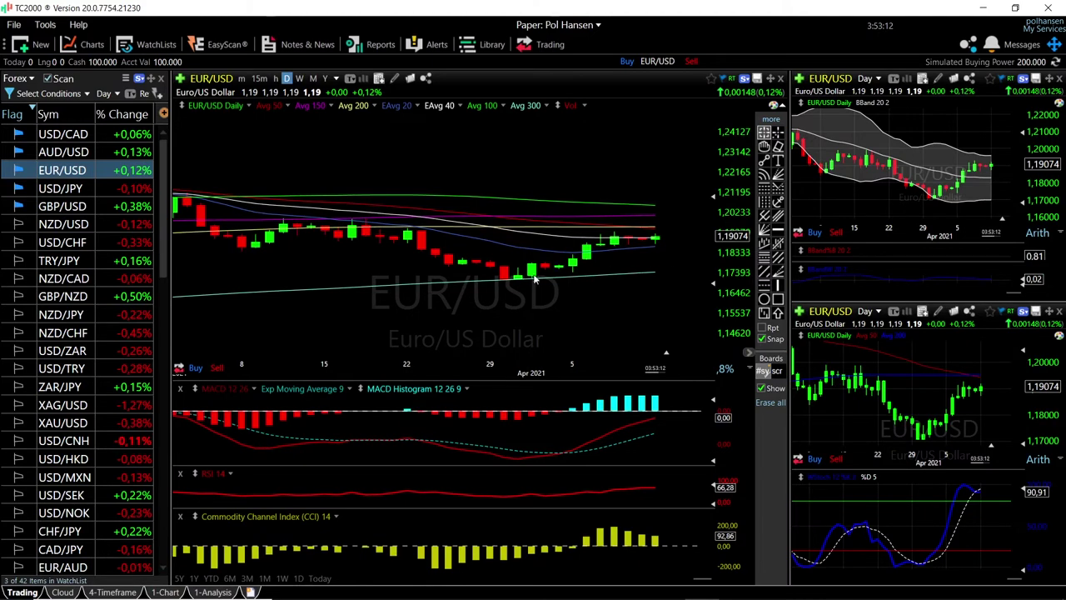
click(517, 279)
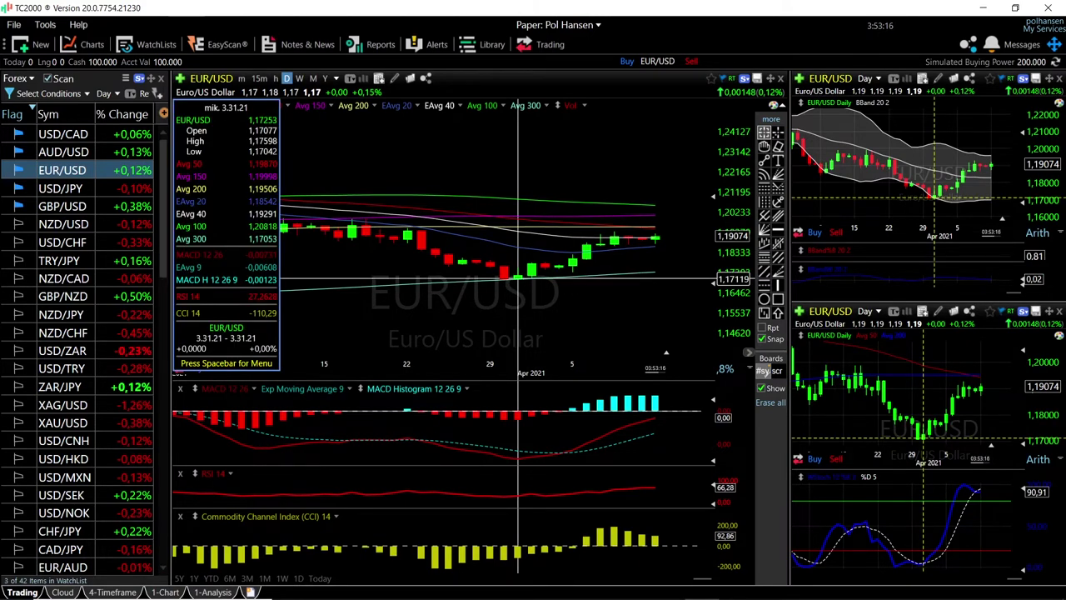
click(518, 279)
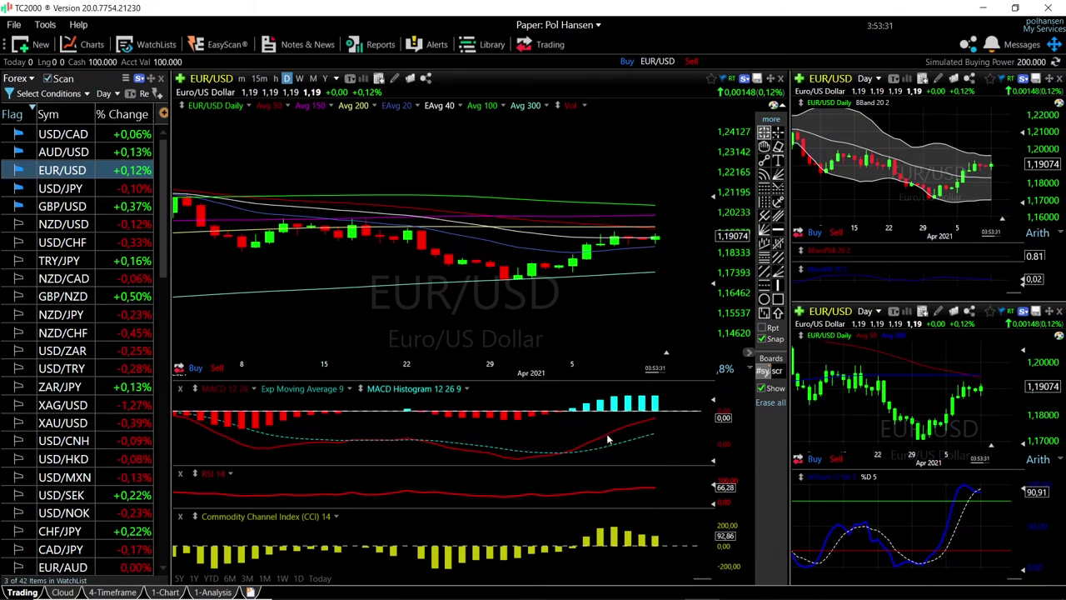
- Zoom out over the EUR/USD daily chart, then switch all charts to AUD/USD
scroll(656, 428, down, 2)
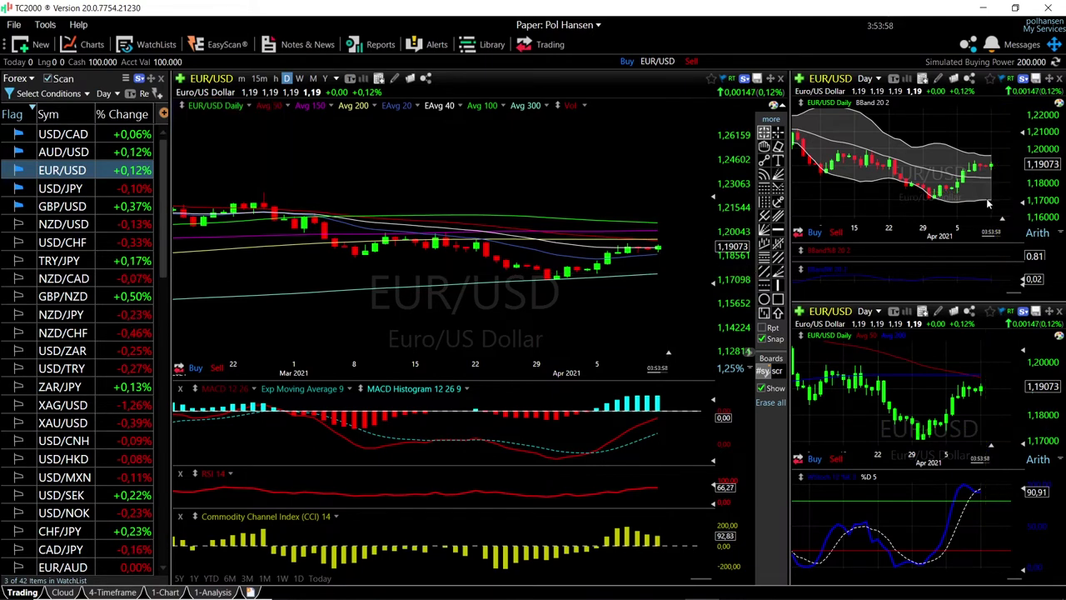
scroll(287, 191, down, 2)
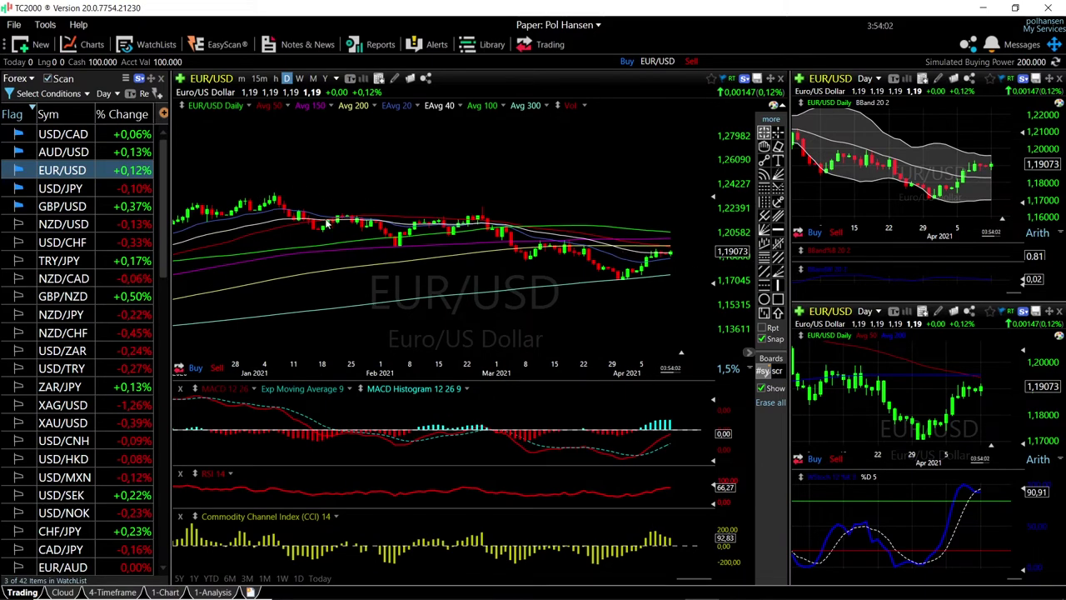
scroll(333, 219, down, 1)
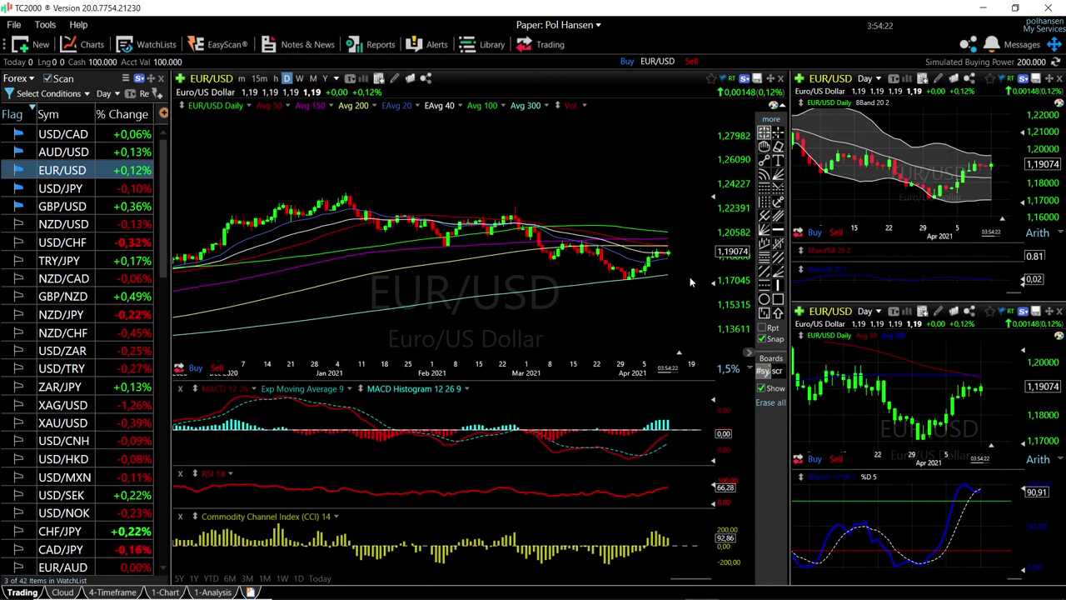
click(111, 152)
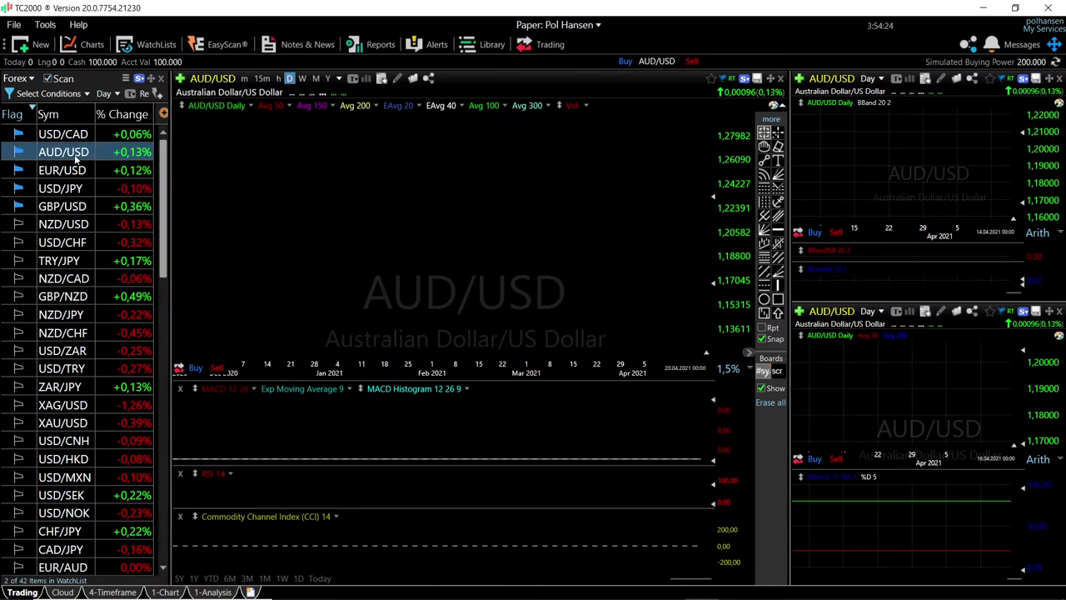
- Zoom the AUD/USD daily chart and check the April 1 bar's values
scroll(612, 250, up, 3)
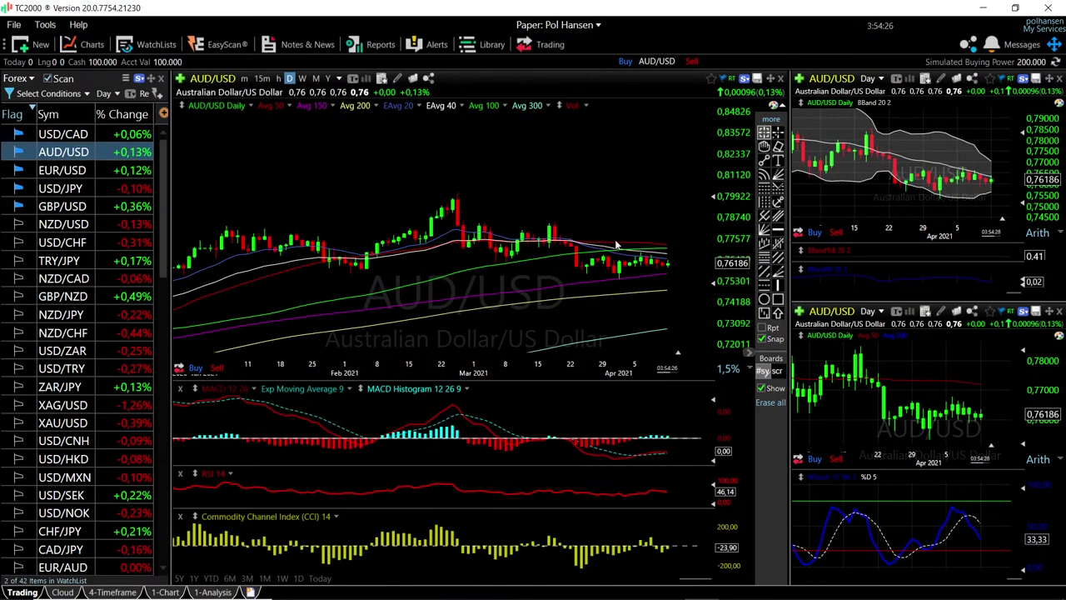
scroll(644, 260, up, 2)
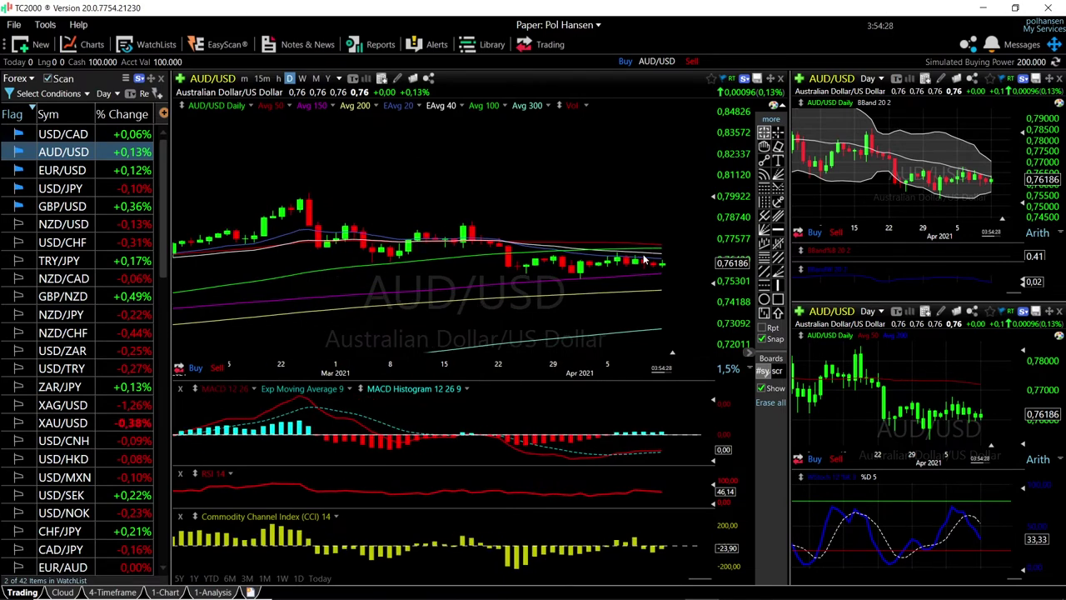
click(581, 279)
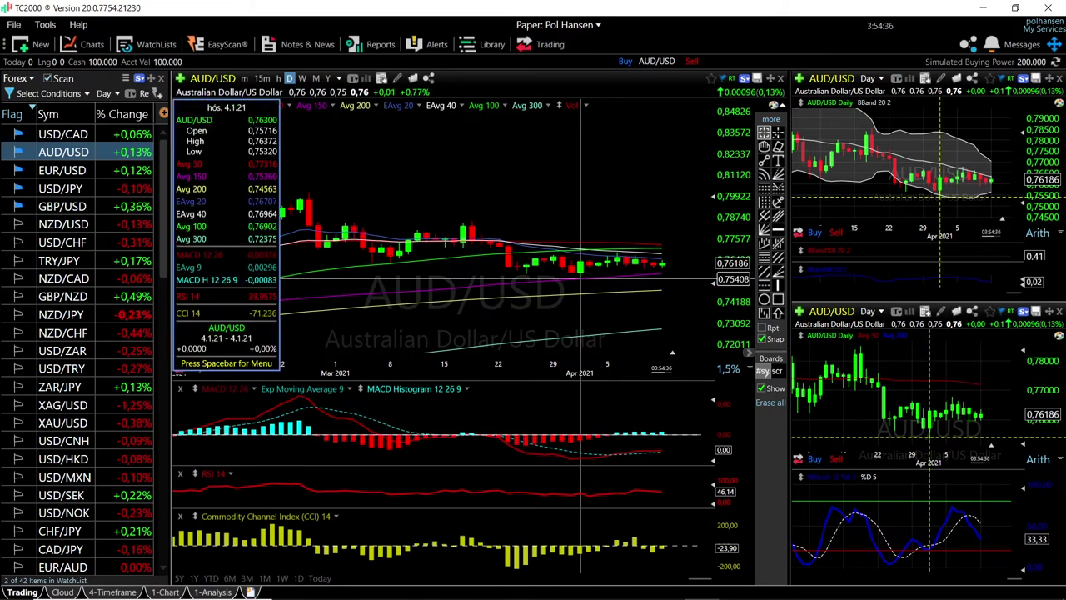
click(630, 272)
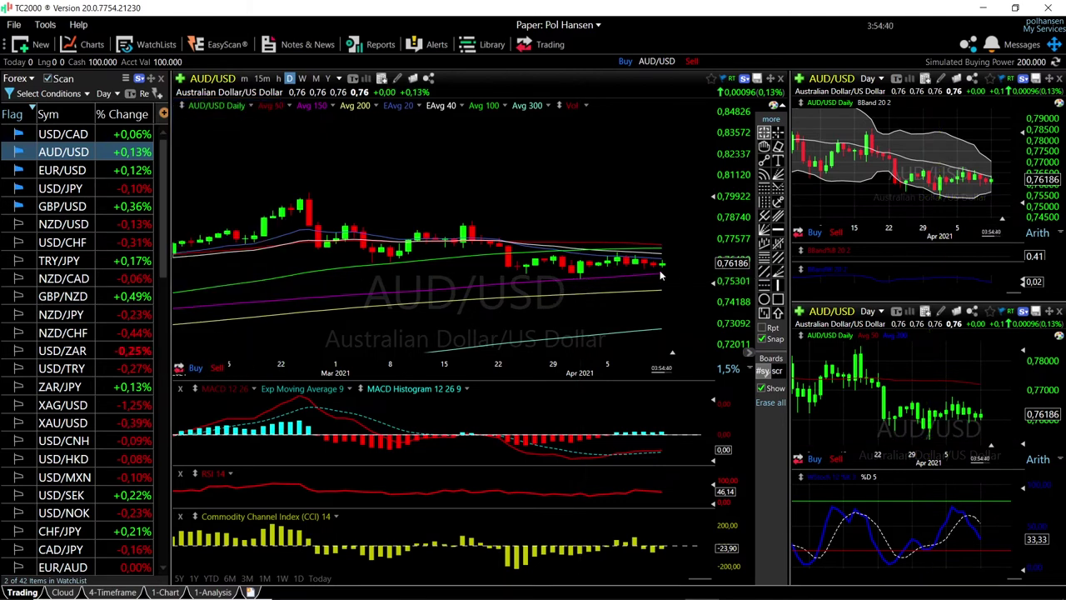
- Read the latest AUD/USD bar's values, then switch the charts to USD/CAD
scroll(665, 269, up, 3)
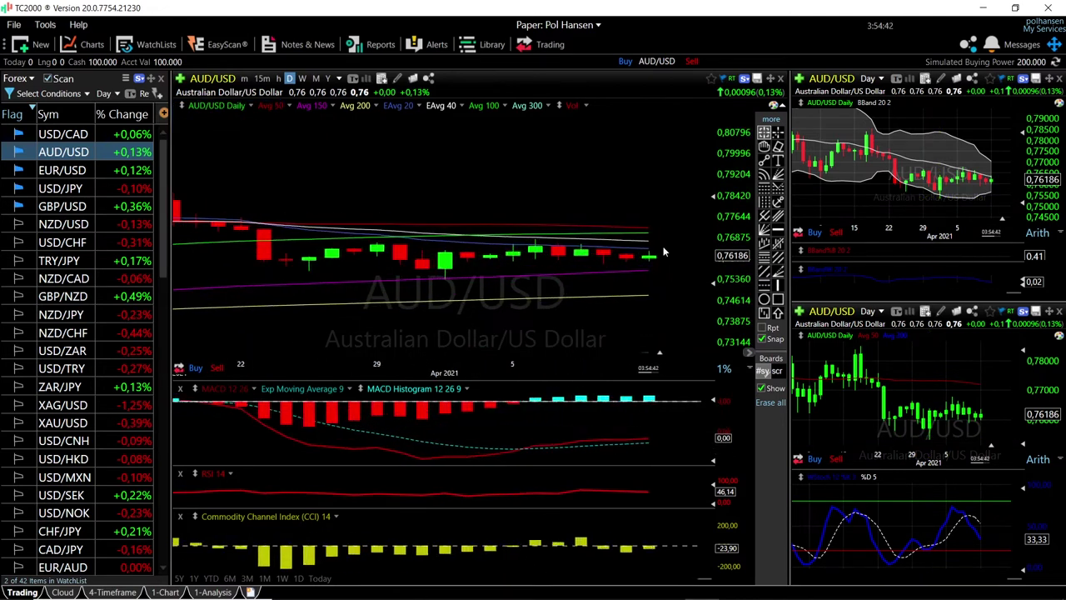
scroll(647, 256, down, 2)
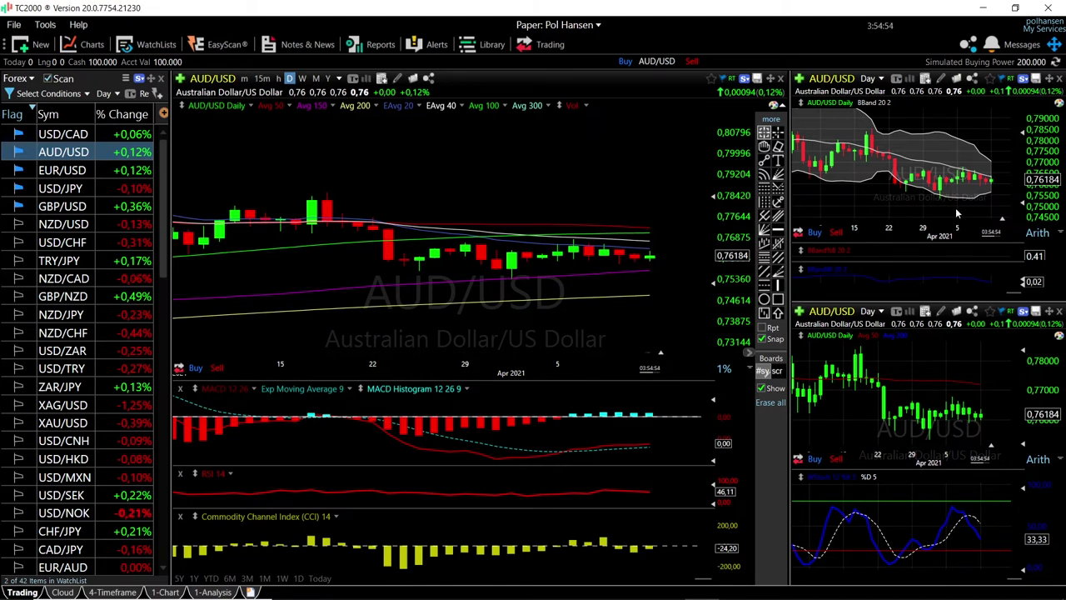
scroll(576, 316, down, 2)
scroll(577, 317, down, 1)
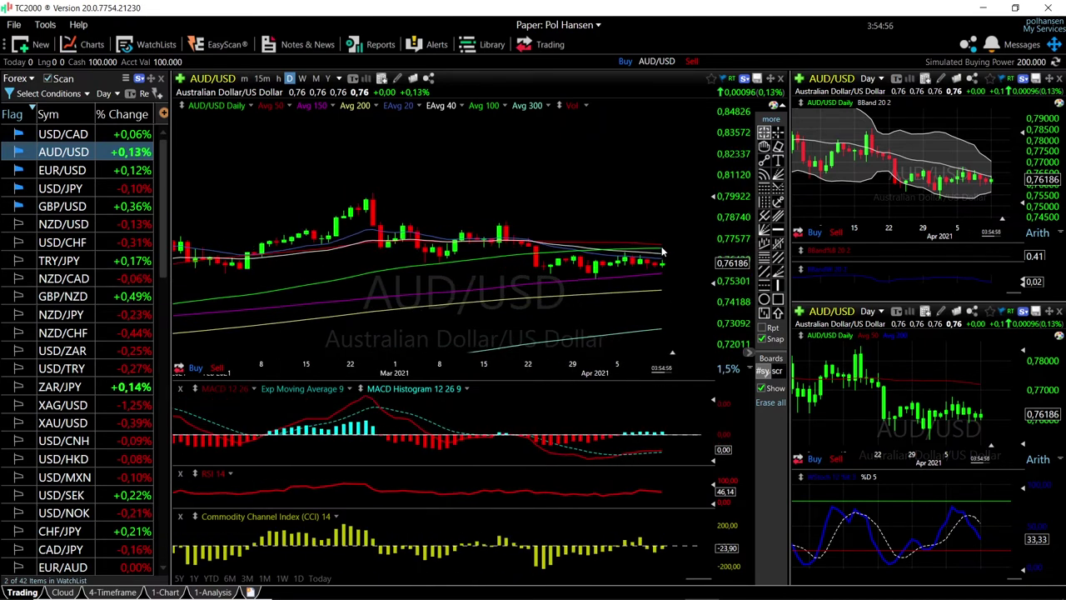
click(661, 290)
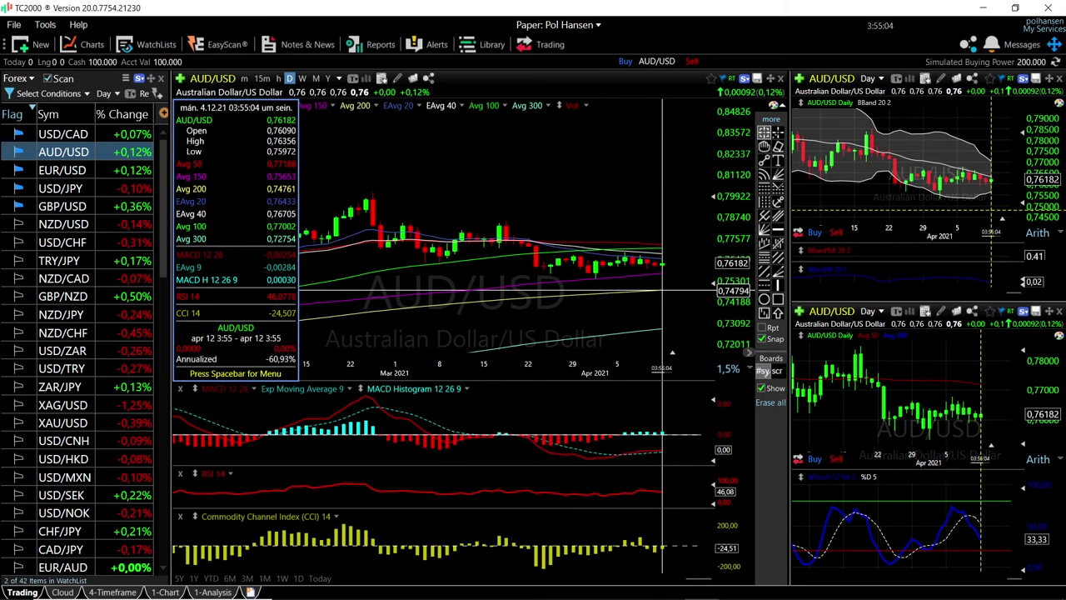
key(Up)
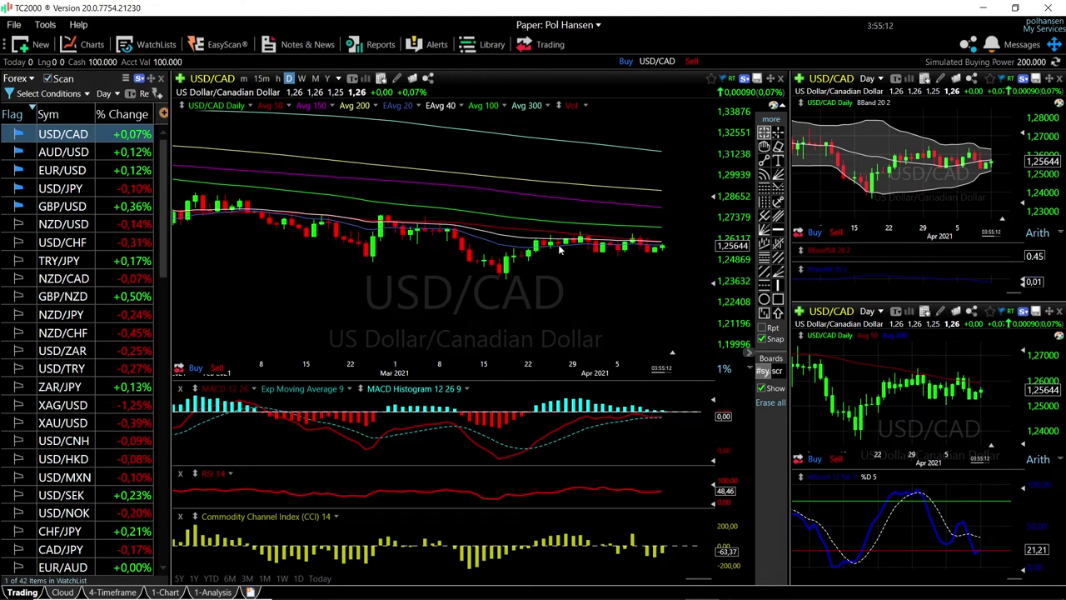
- Zoom the USD/CAD chart and show the April 12 bar readout: close 1.25656, RSI 48.60
scroll(670, 249, up, 5)
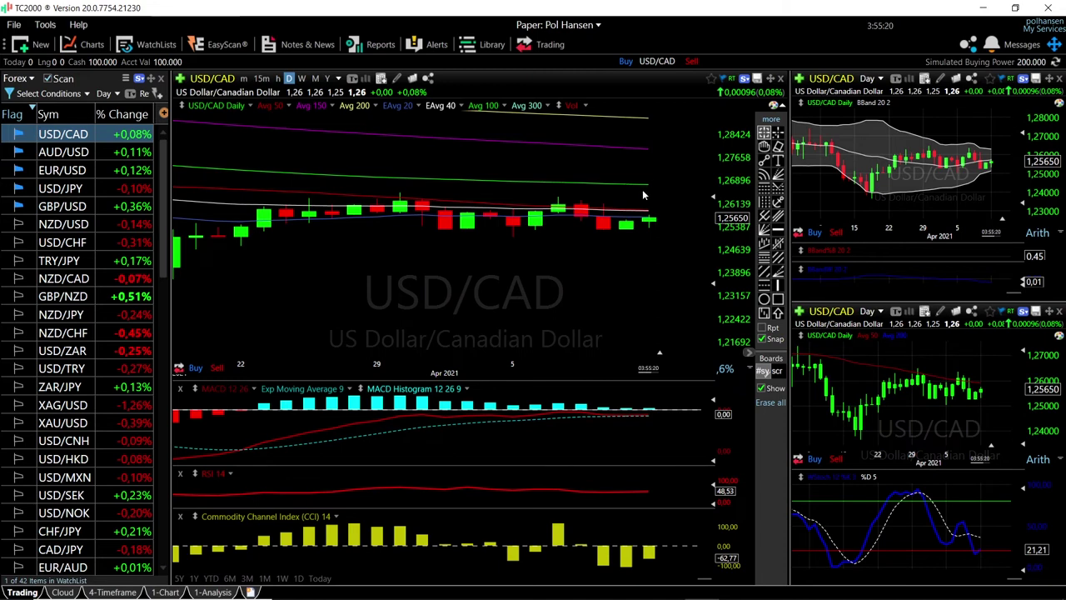
scroll(672, 260, down, 2)
scroll(672, 260, down, 2)
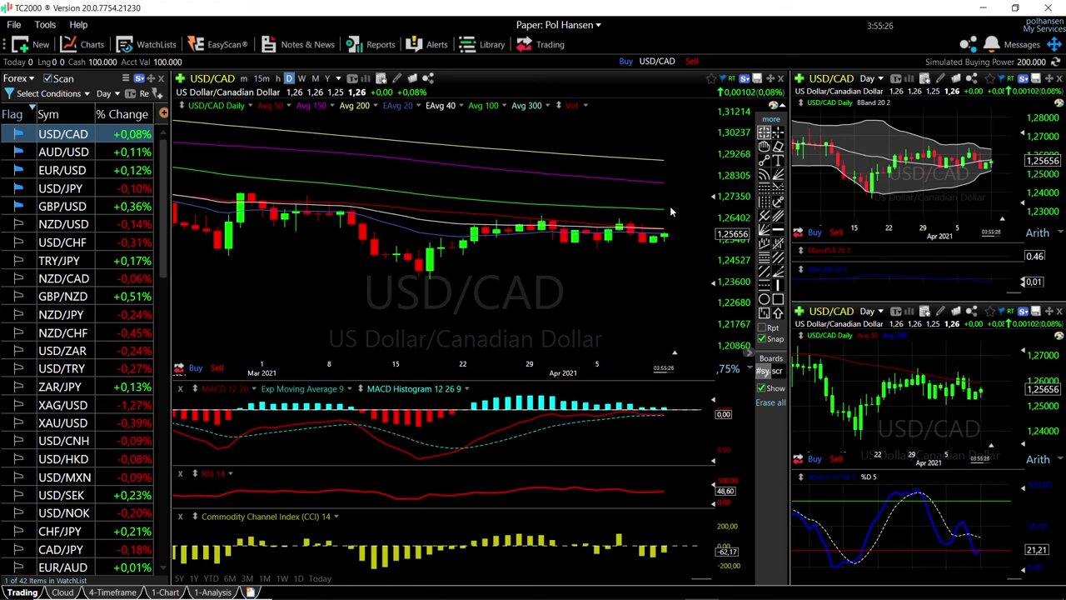
click(665, 208)
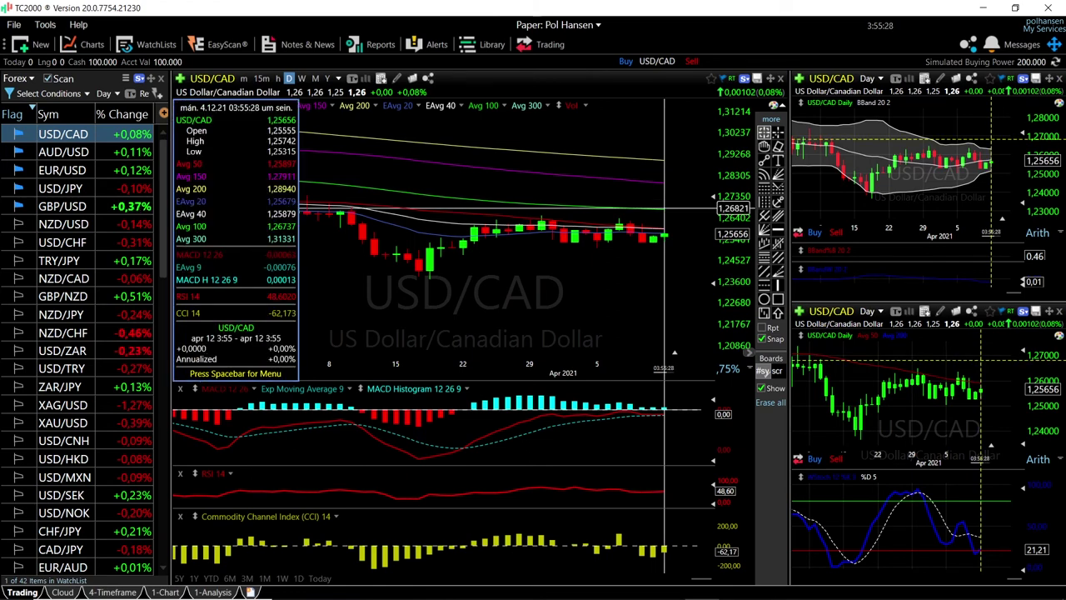
click(664, 237)
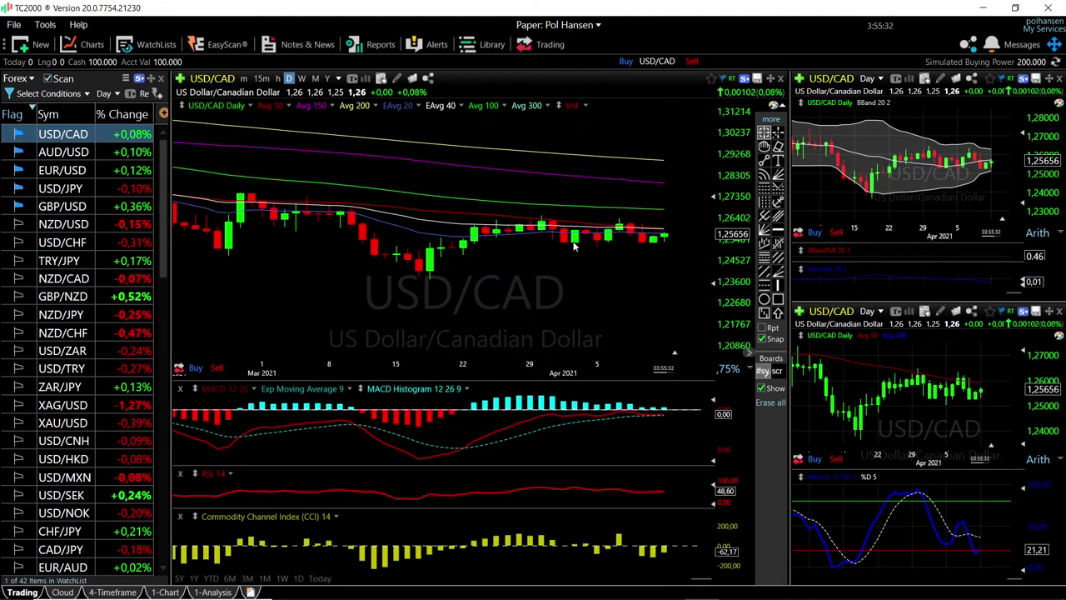
click(664, 243)
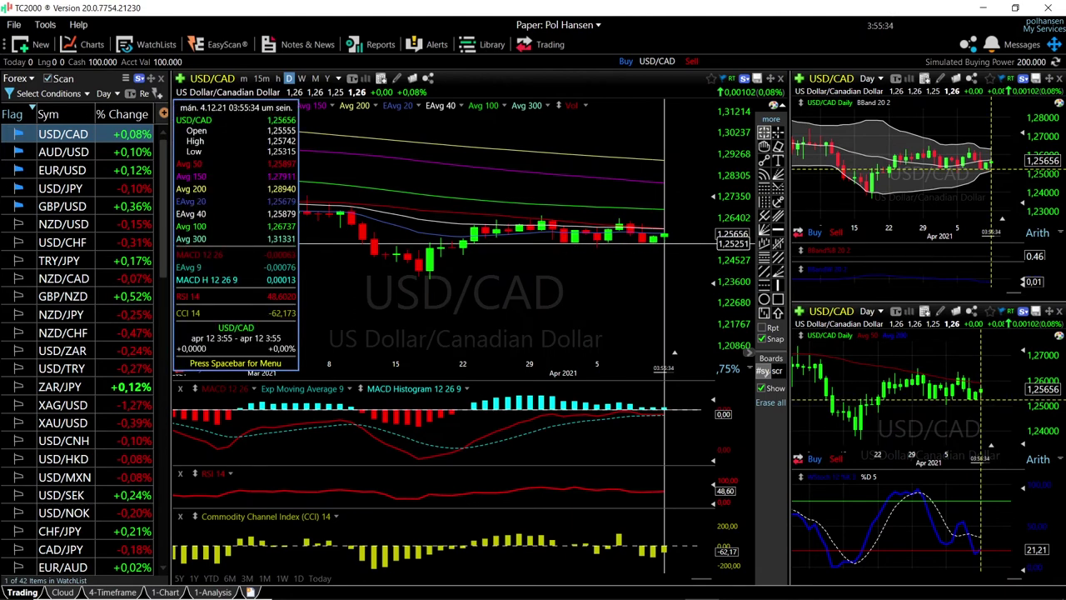